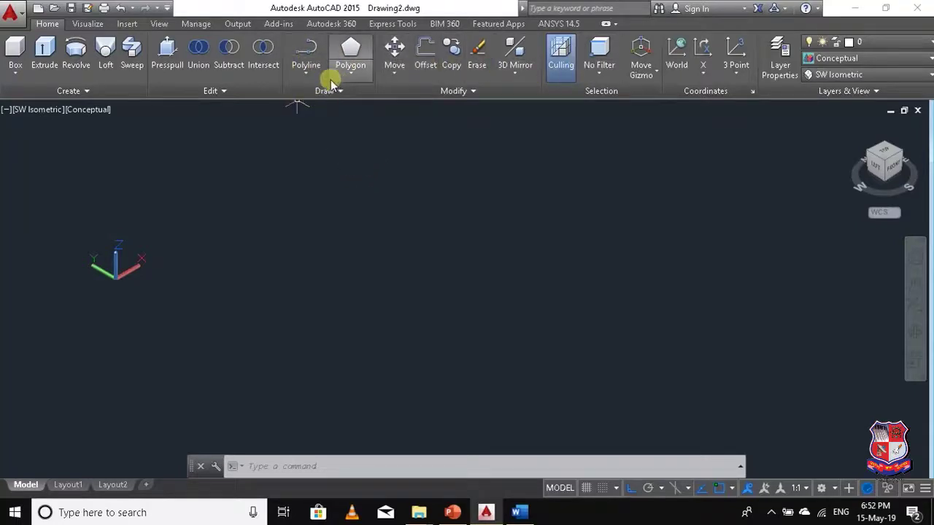
# Step: Start a polyline with a 30-unit segment along positive X and a 30-unit segment along negative Y
pyautogui.click(306, 71)
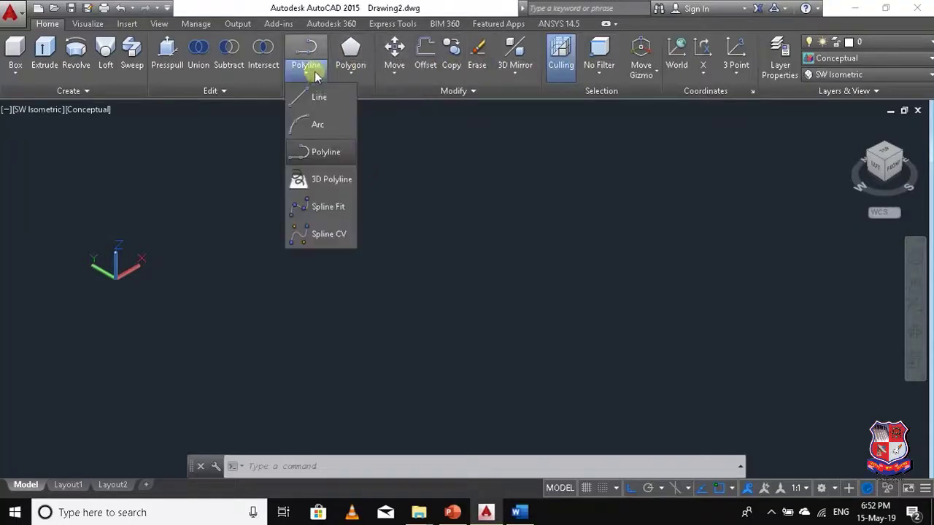
pyautogui.click(324, 153)
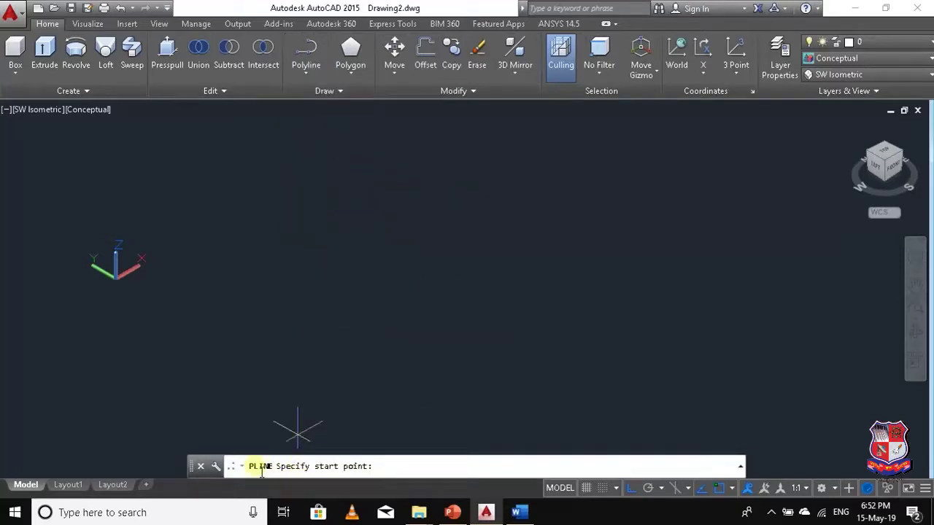
pyautogui.click(305, 290)
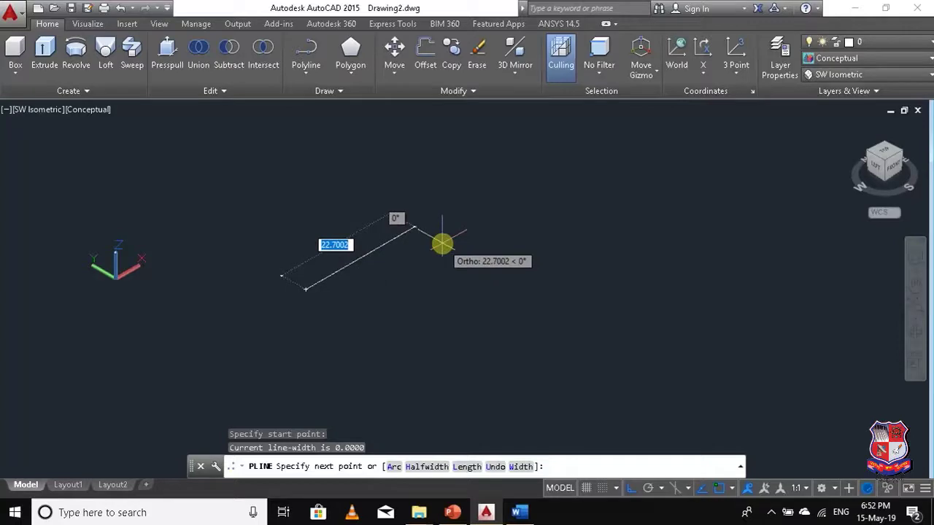
pyautogui.write('30')
pyautogui.press('Return')
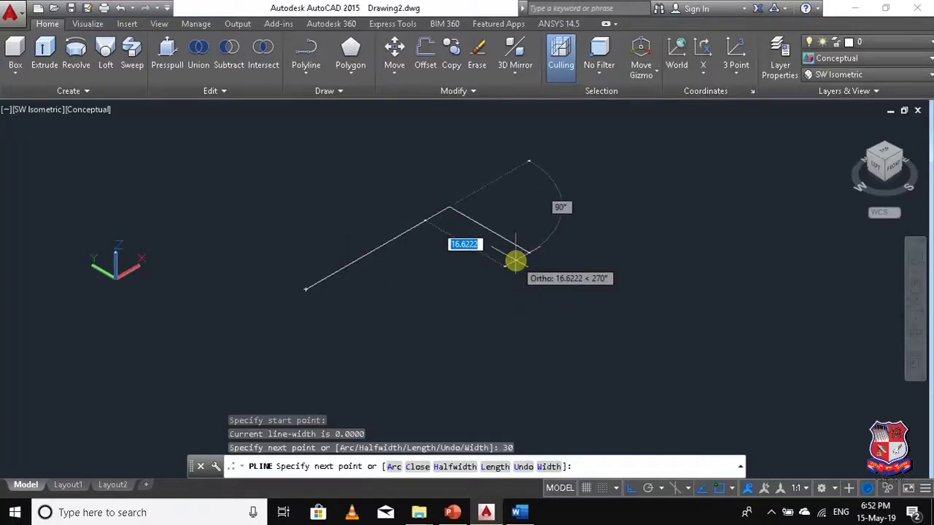
pyautogui.write('3')
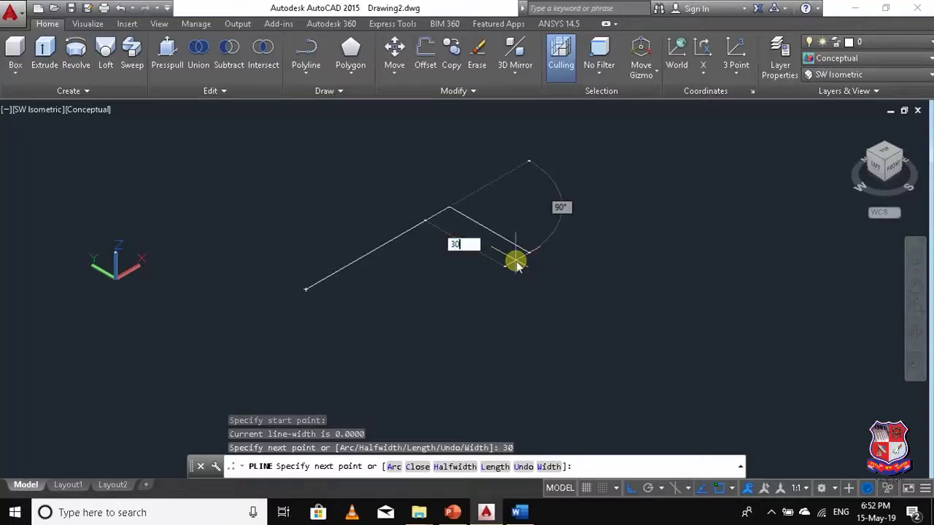
pyautogui.write('0')
pyautogui.press('Return')
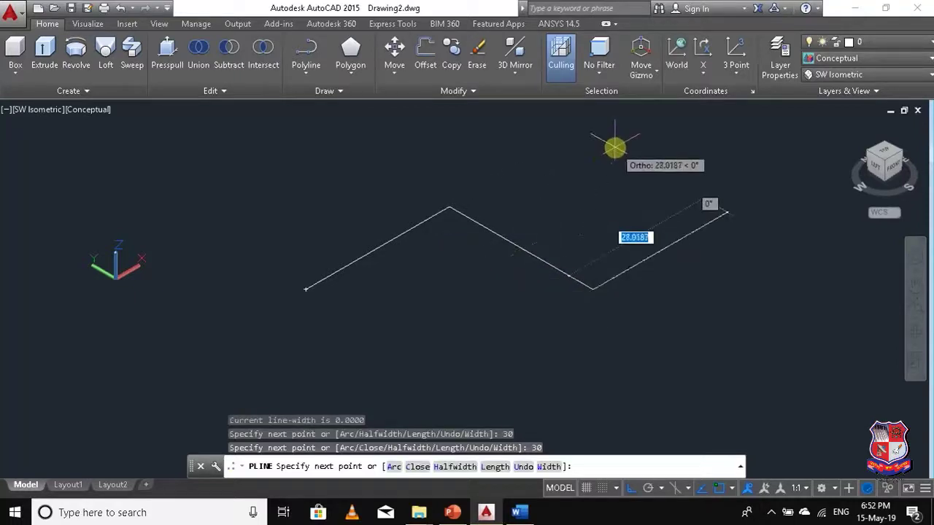
# Step: Complete the L-shaped outline with segments of 20 along X, 20 along negative Y, 50 along negative X and 50 back to the start point
pyautogui.write('20')
pyautogui.press('Return')
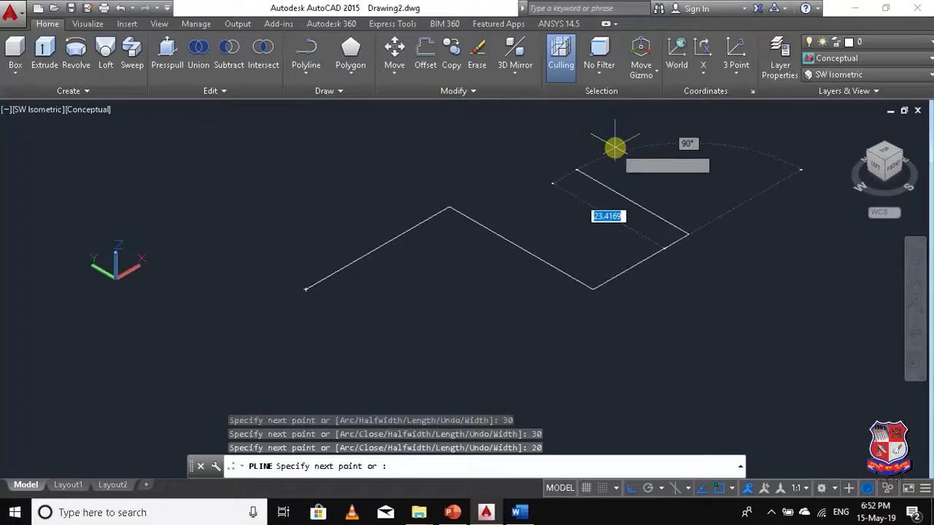
pyautogui.write('20')
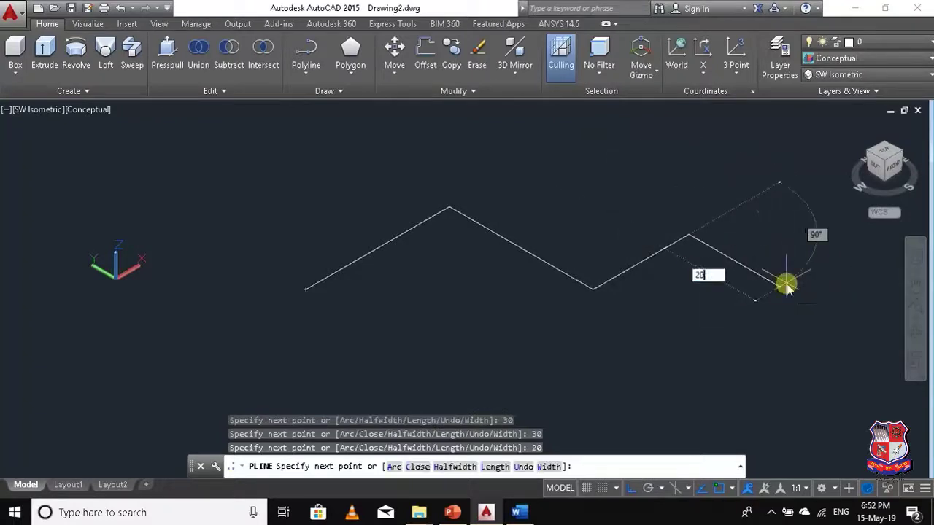
pyautogui.press('Return')
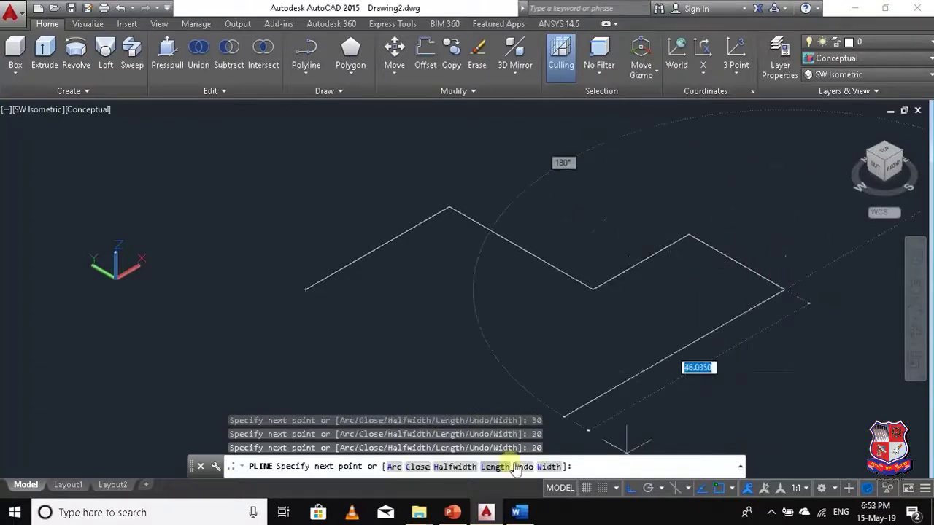
pyautogui.write('50')
pyautogui.press('Return')
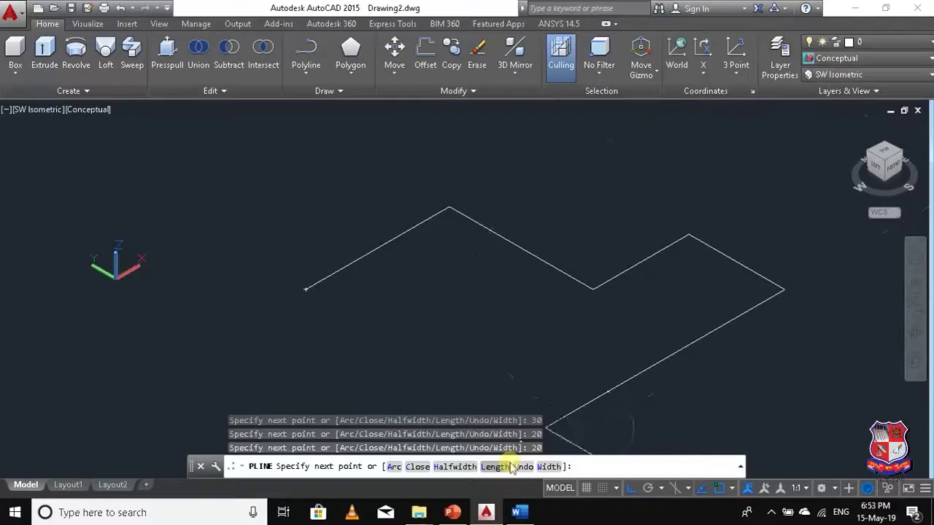
pyautogui.write('50')
pyautogui.press('Return')
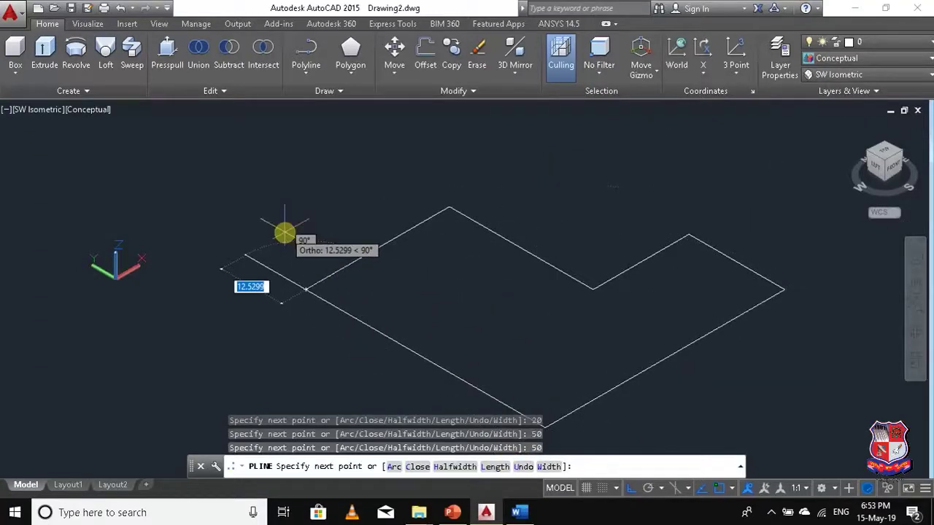
pyautogui.press('Escape')
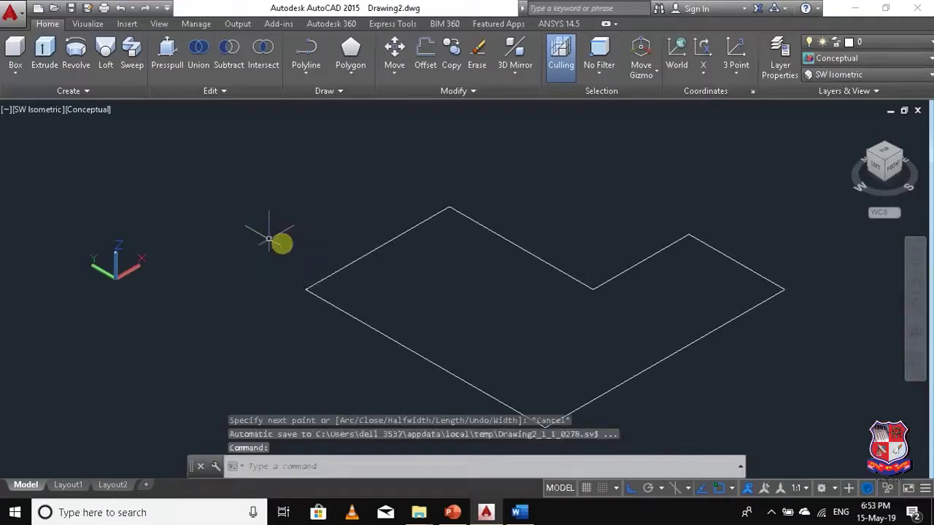
pyautogui.click(309, 76)
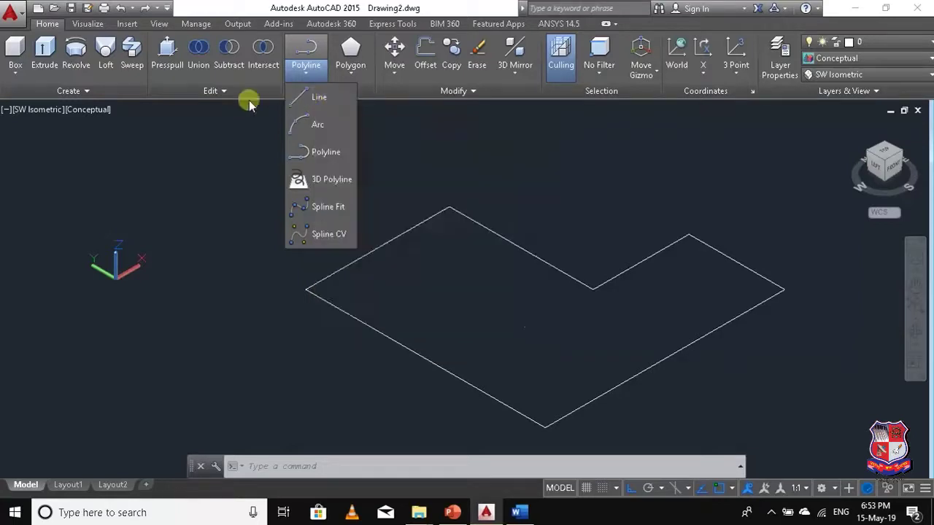
pyautogui.click(153, 95)
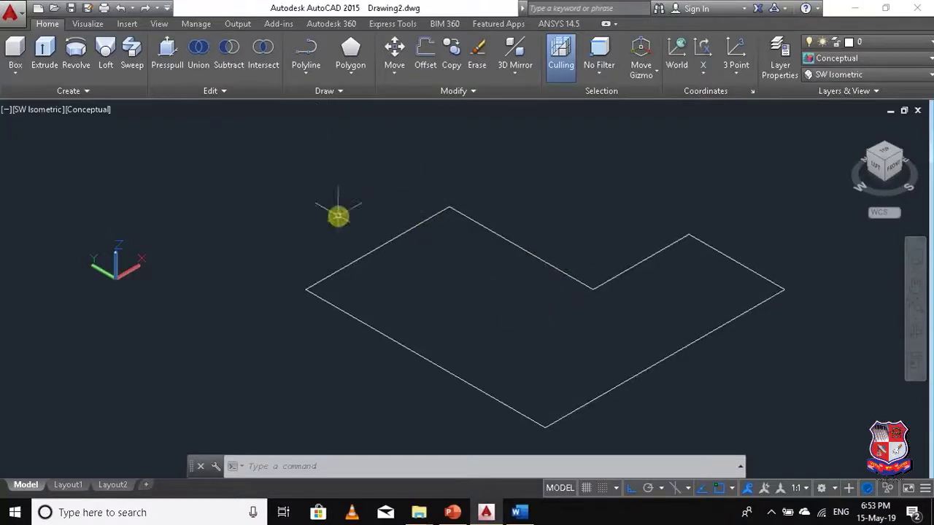
# Step: Extrude the closed L-shaped polyline to a height of 10
pyautogui.write('E')
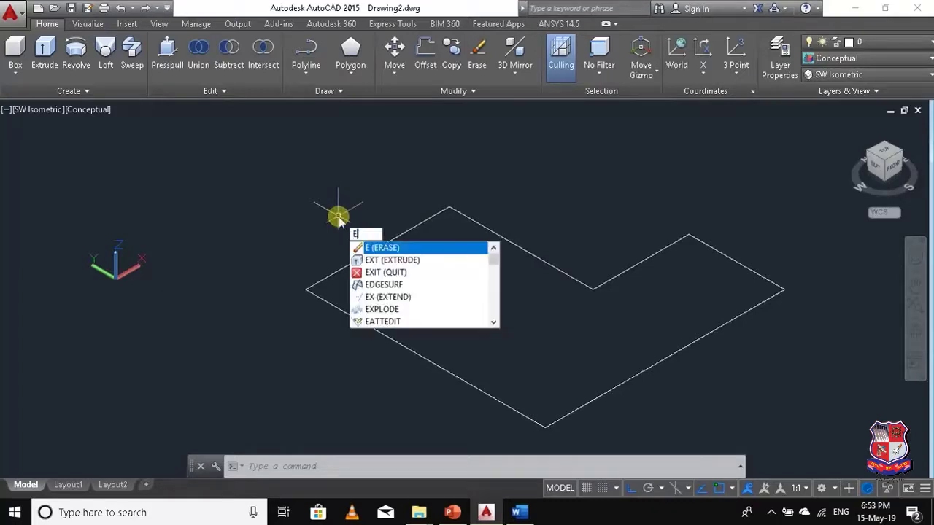
pyautogui.write('X')
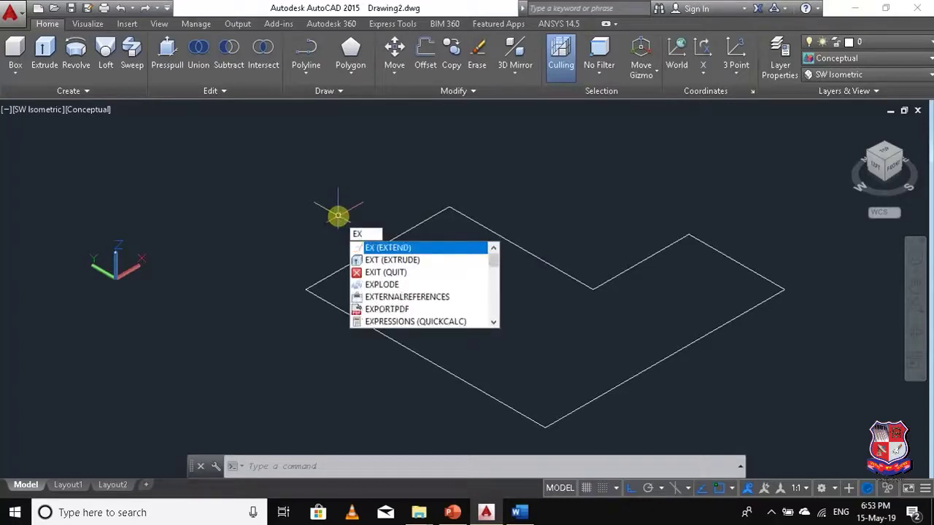
pyautogui.write('T')
pyautogui.press('Return')
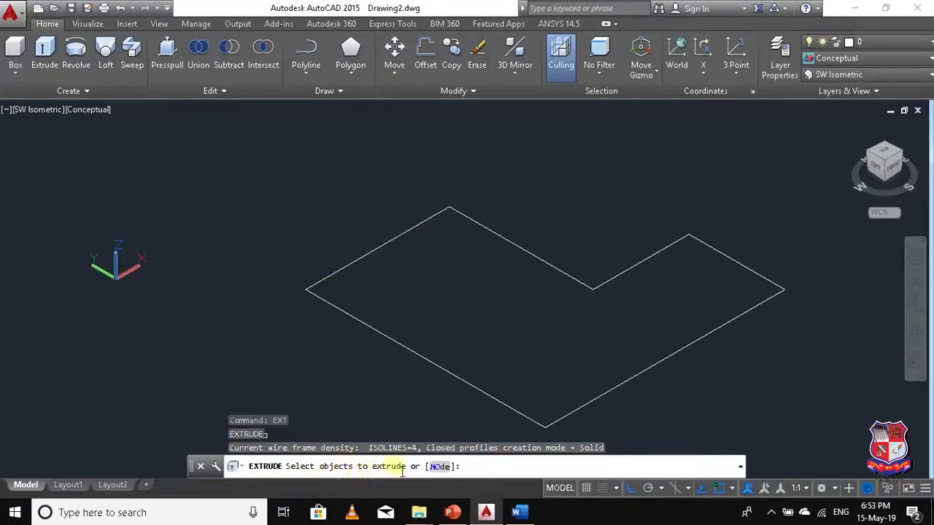
pyautogui.click(443, 368)
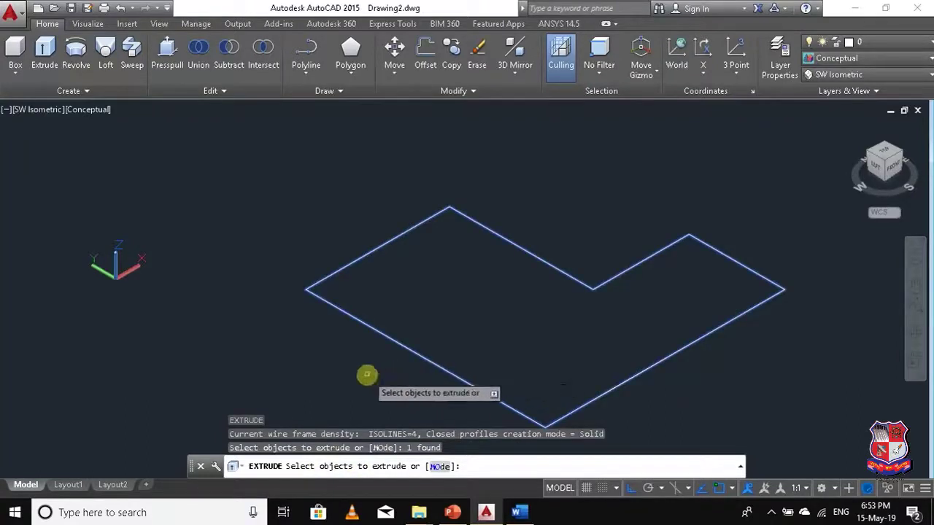
pyautogui.press('Return')
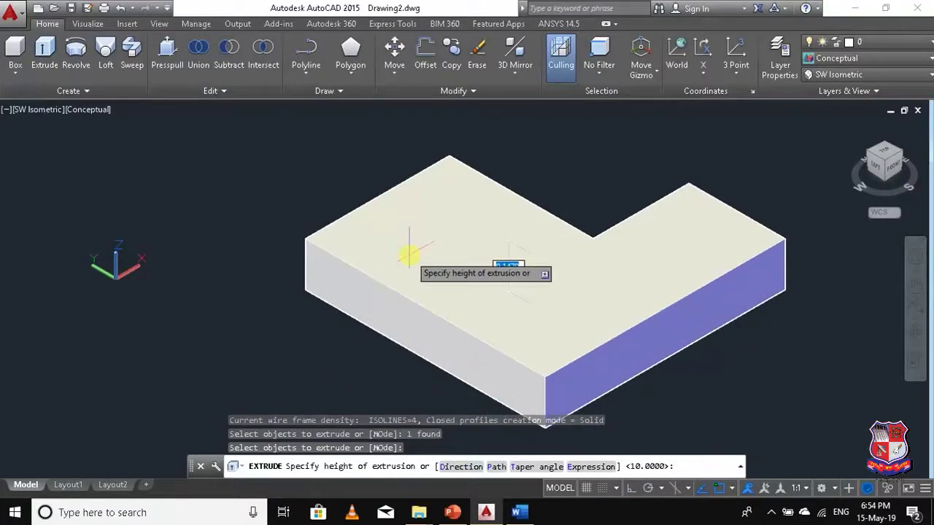
pyautogui.write('10')
pyautogui.press('Return')
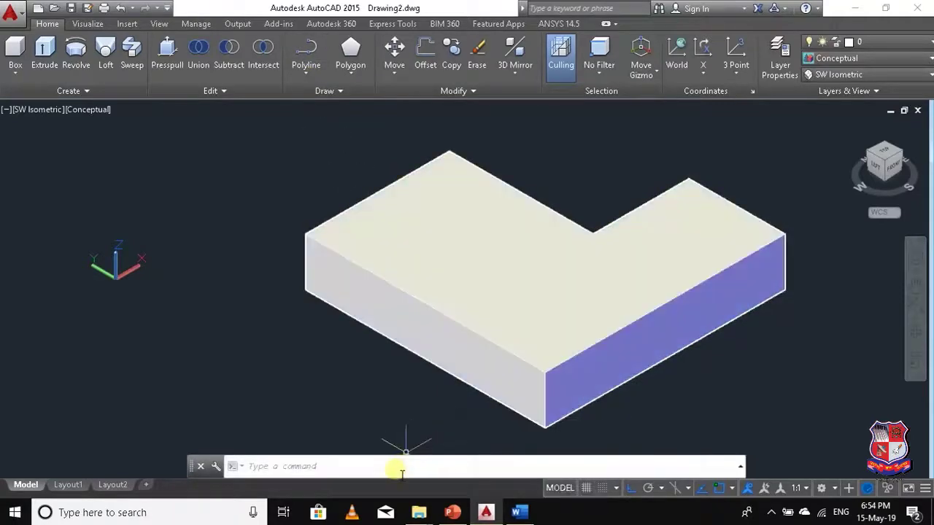
# Step: Expand the command history and copy its lines from the _pline command through the extrusion height entry
pyautogui.moveTo(388, 463); pyautogui.dragTo(414, 264)
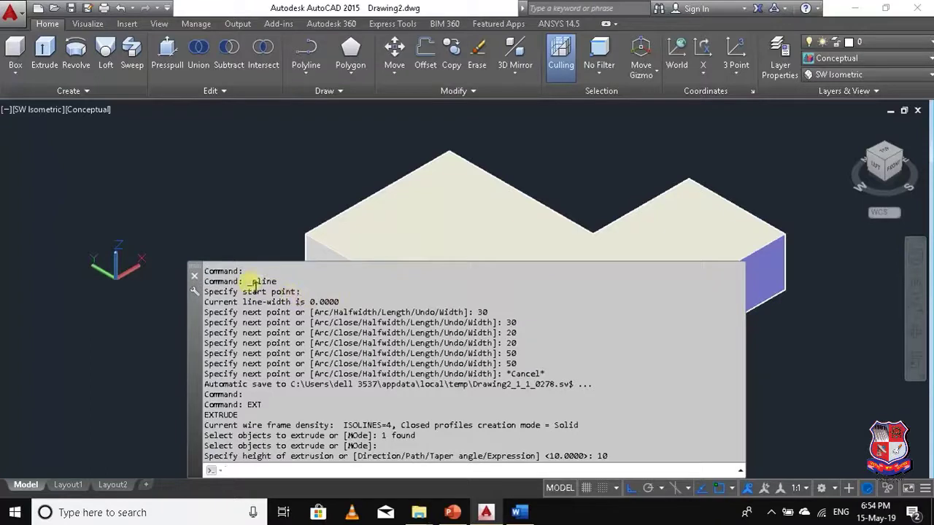
pyautogui.moveTo(203, 281); pyautogui.dragTo(548, 373)
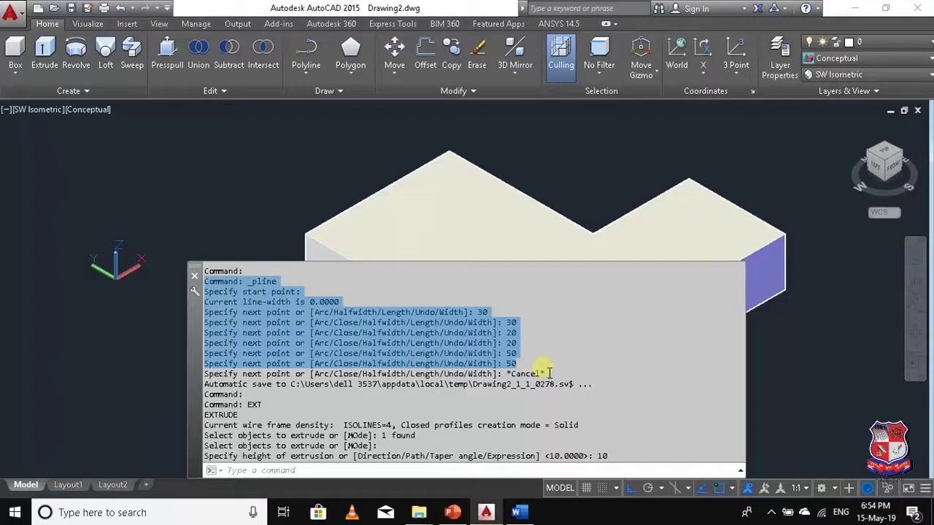
pyautogui.moveTo(549, 373); pyautogui.dragTo(620, 458)
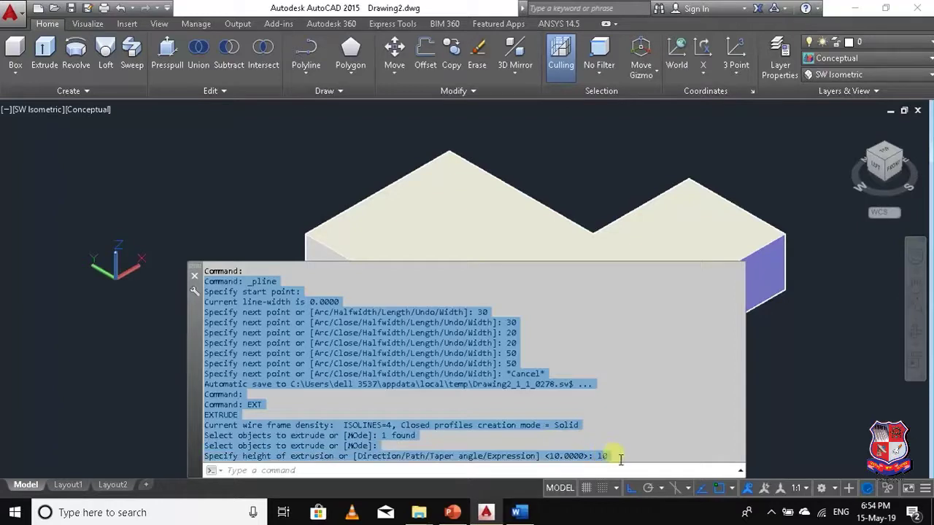
pyautogui.rightClick(478, 375)
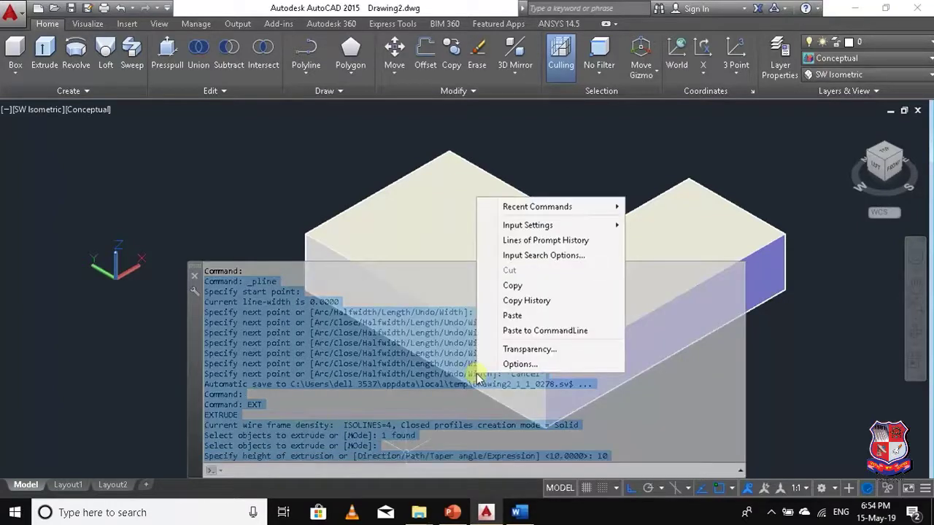
pyautogui.click(514, 285)
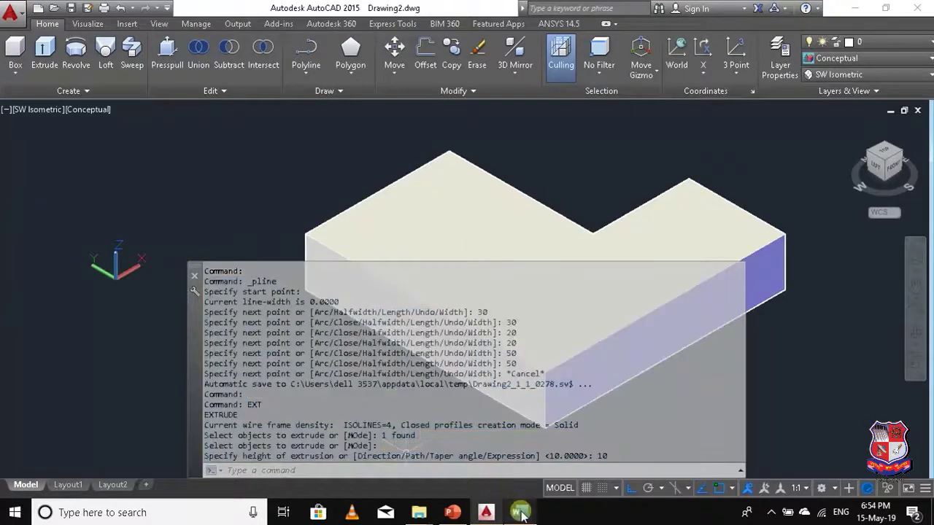
# Step: Switch to Word and paste the copied command history into the blank "Extrude in AutoCAD" document
pyautogui.click(520, 512)
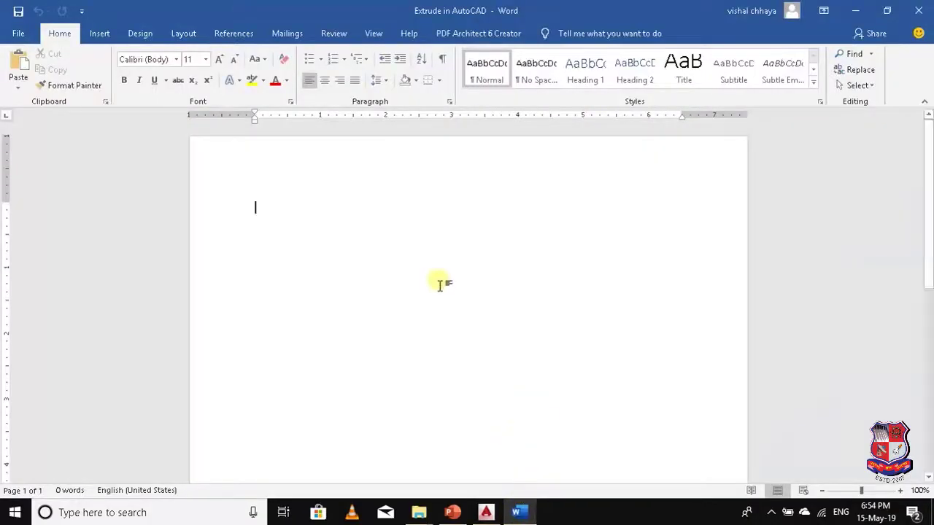
pyautogui.rightClick(439, 285)
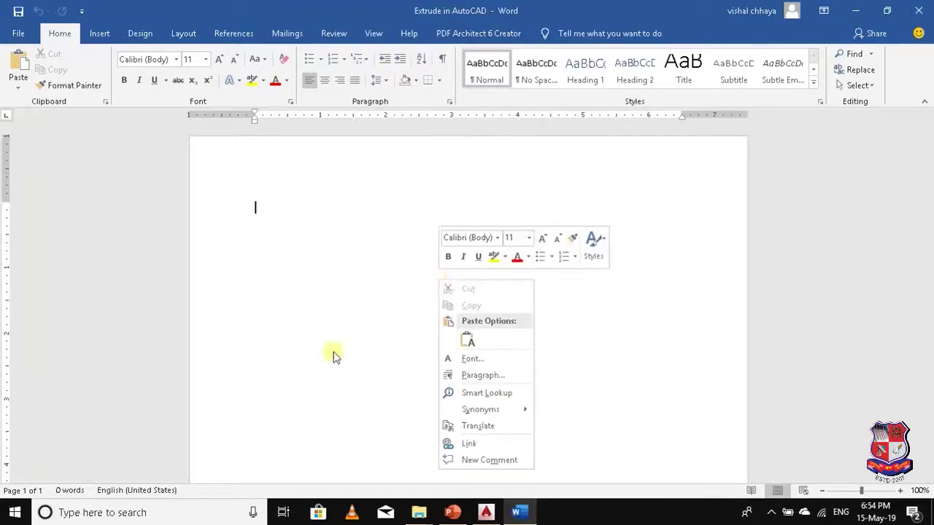
pyautogui.click(291, 257)
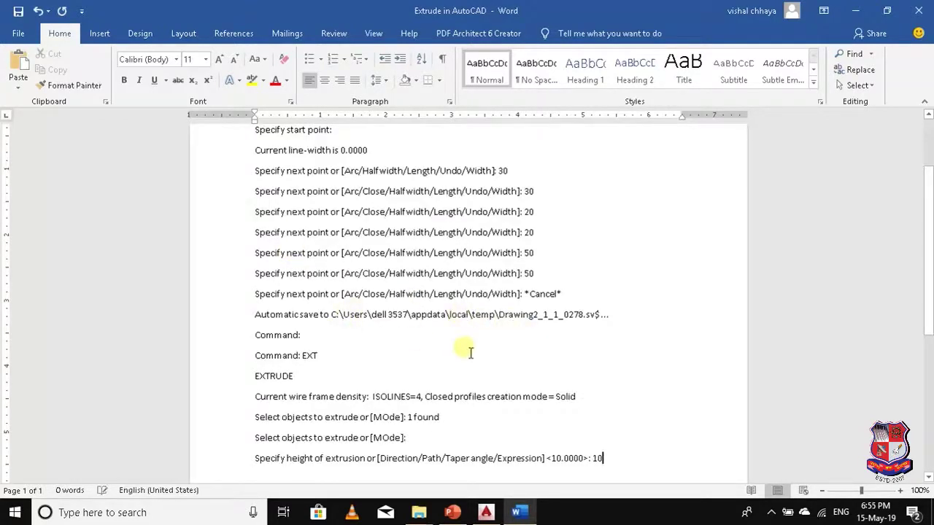
# Step: Review the EXTRUDE command, object selection and extrusion height lines in the pasted history, and return to AutoCAD
pyautogui.scroll(3, 438, 335)
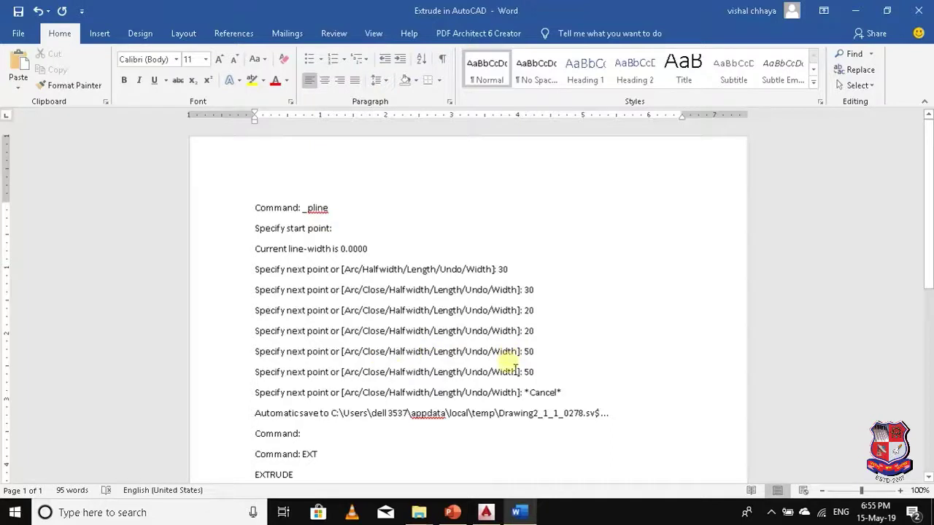
pyautogui.scroll(-2, 514, 368)
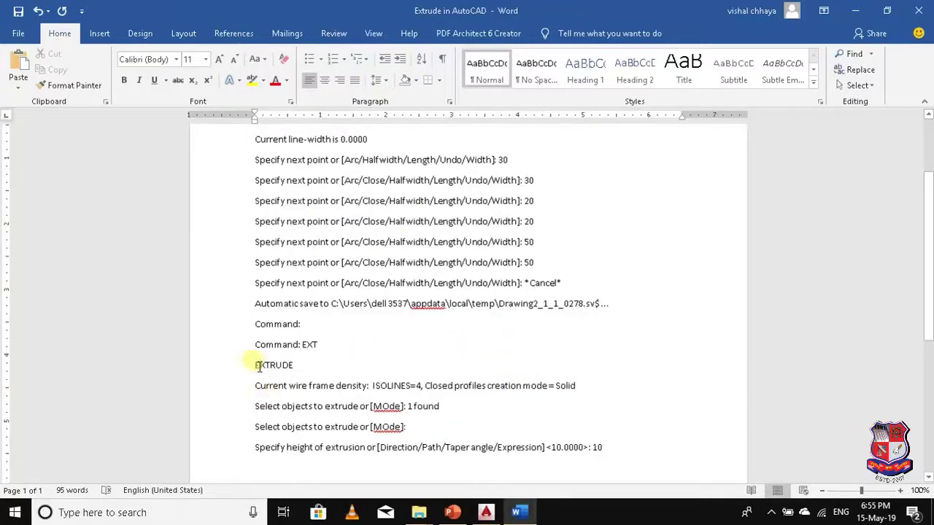
pyautogui.moveTo(255, 365); pyautogui.dragTo(307, 366)
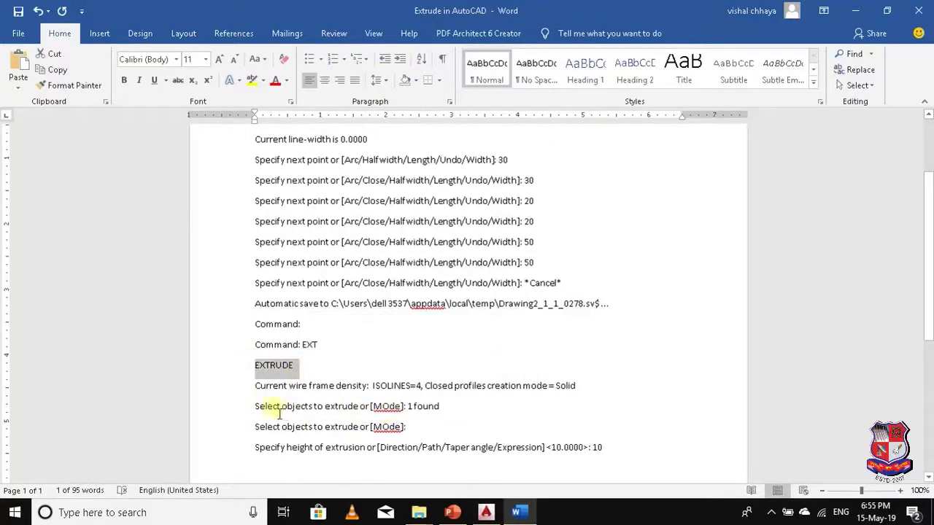
pyautogui.moveTo(254, 409); pyautogui.dragTo(449, 410)
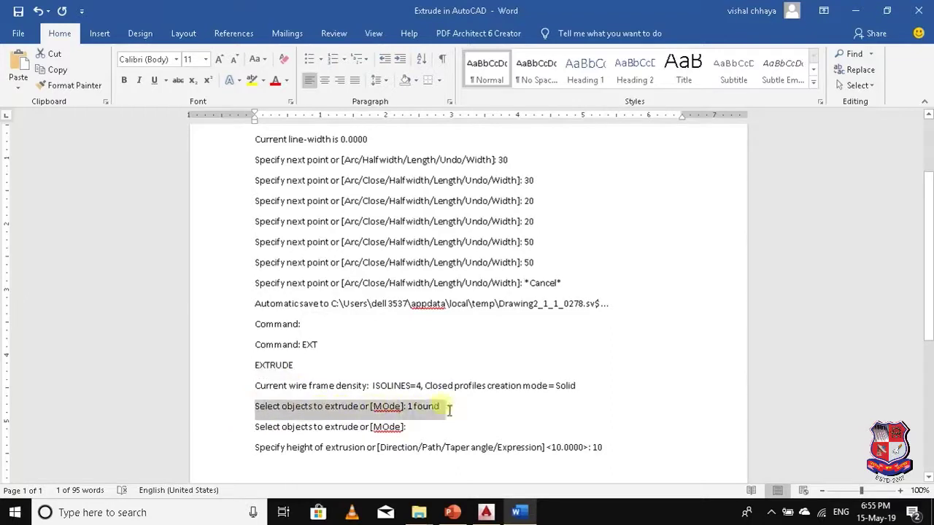
pyautogui.moveTo(255, 447); pyautogui.dragTo(619, 446)
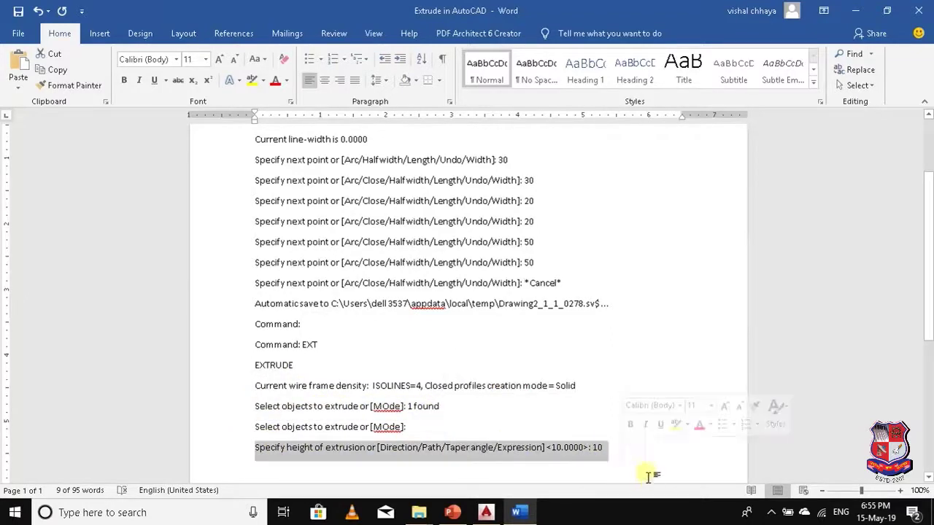
pyautogui.click(486, 512)
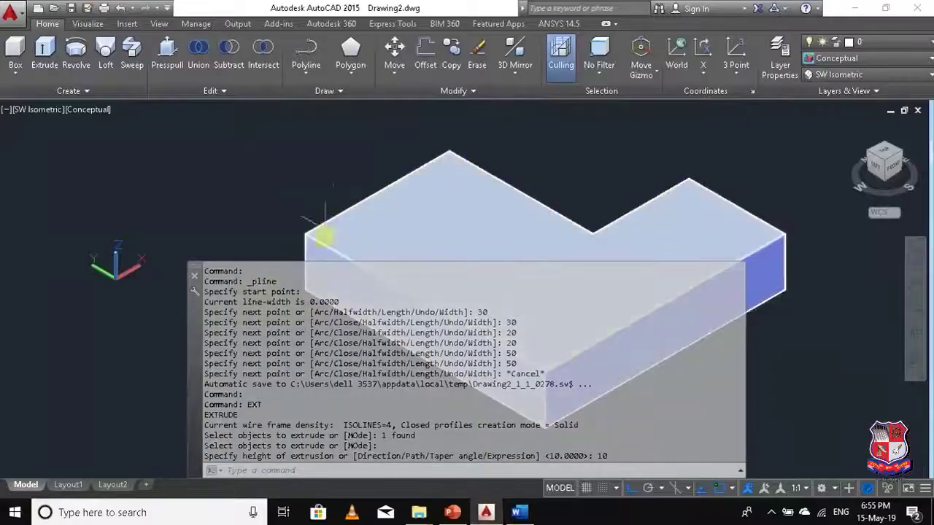